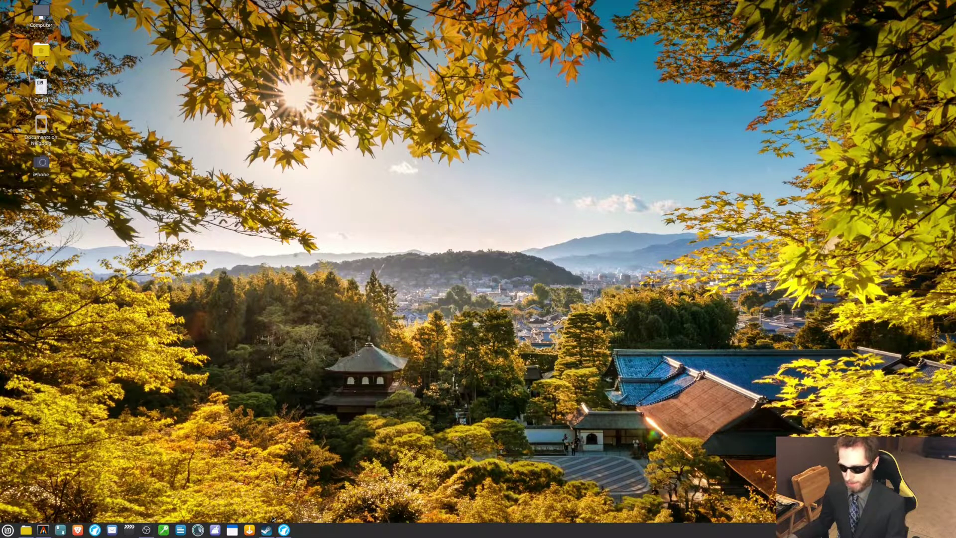
# - Switch to Steam, look over the Apex Legends store page and return to the game library
pyautogui.click(267, 530)
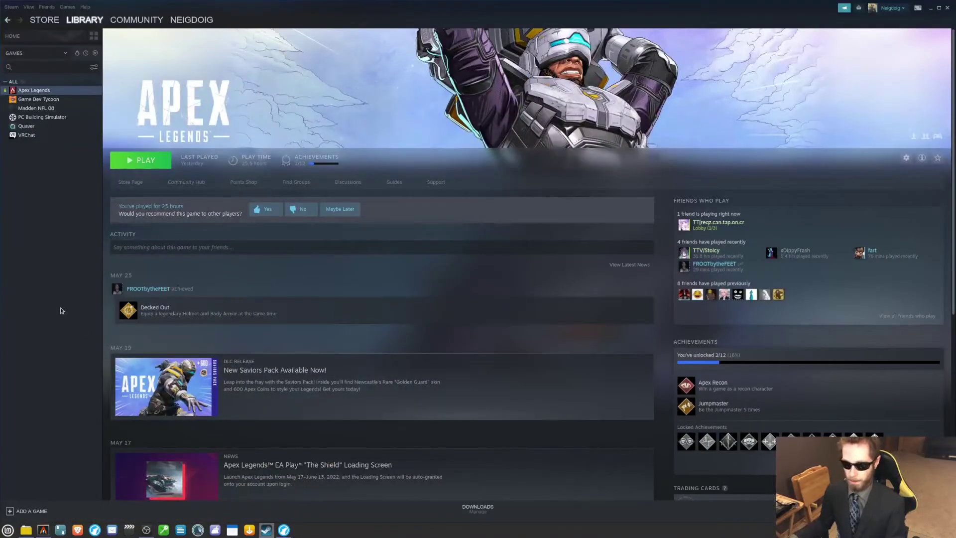
pyautogui.click(44, 20)
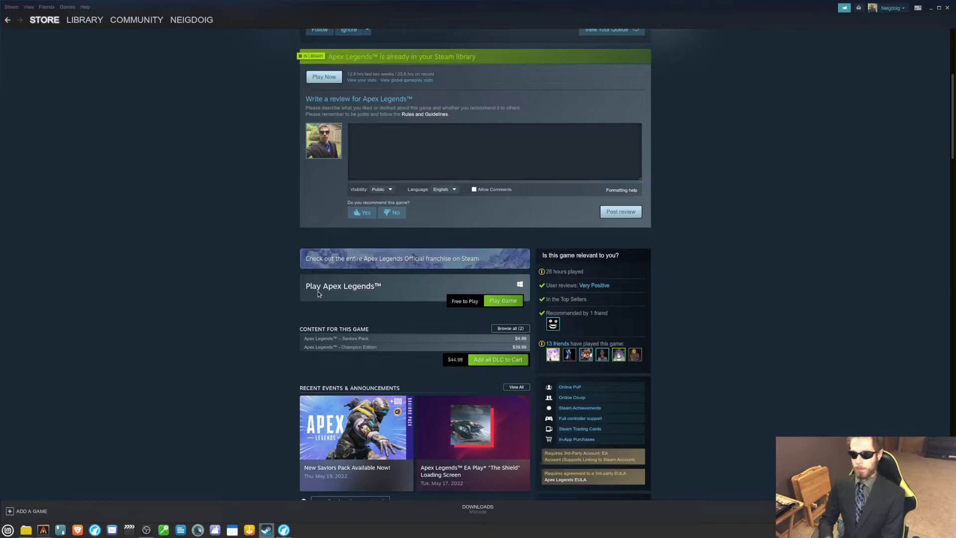
pyautogui.click(85, 20)
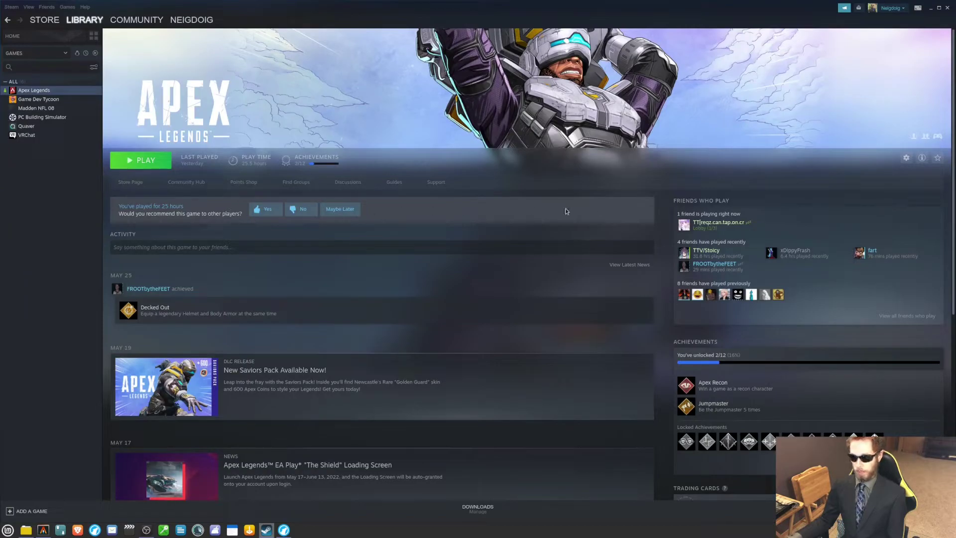
# - Examine each part of the launch options and the forced compatibility tool in Apex Legends' properties, then close them
pyautogui.rightClick(72, 91)
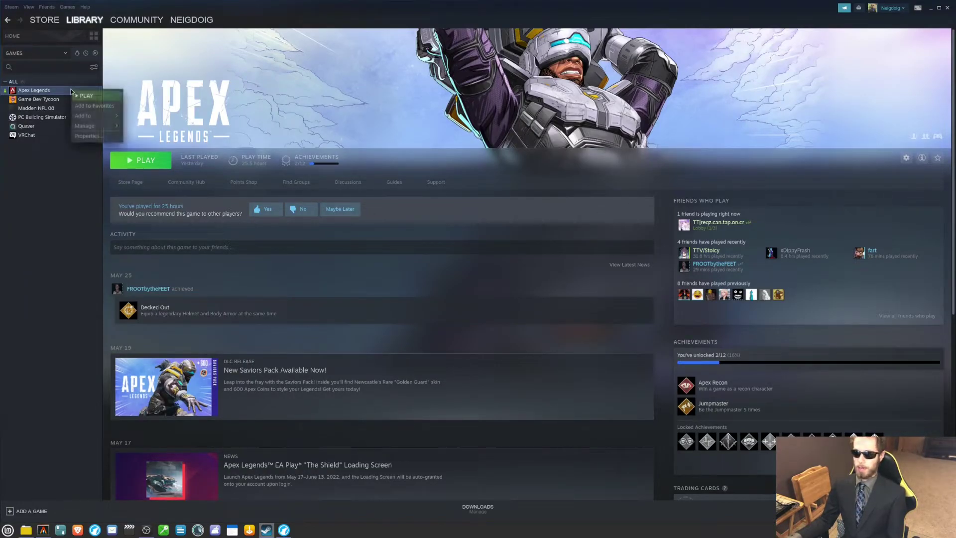
pyautogui.click(89, 135)
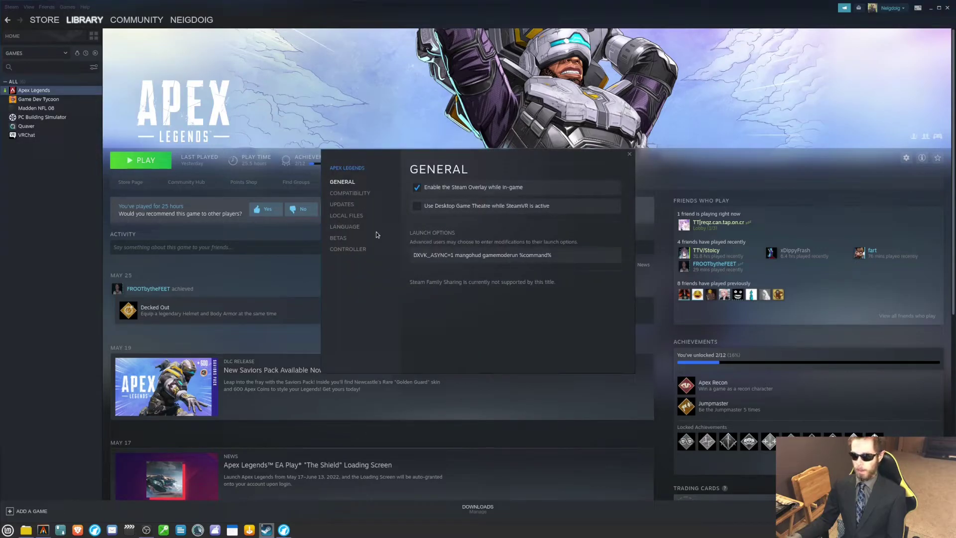
pyautogui.moveTo(412, 255); pyautogui.dragTo(555, 256)
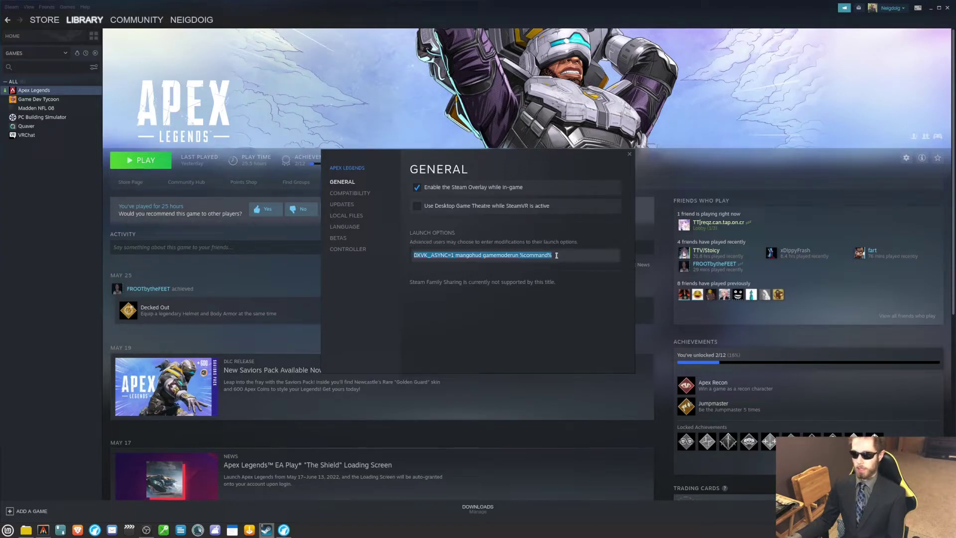
pyautogui.click(557, 255)
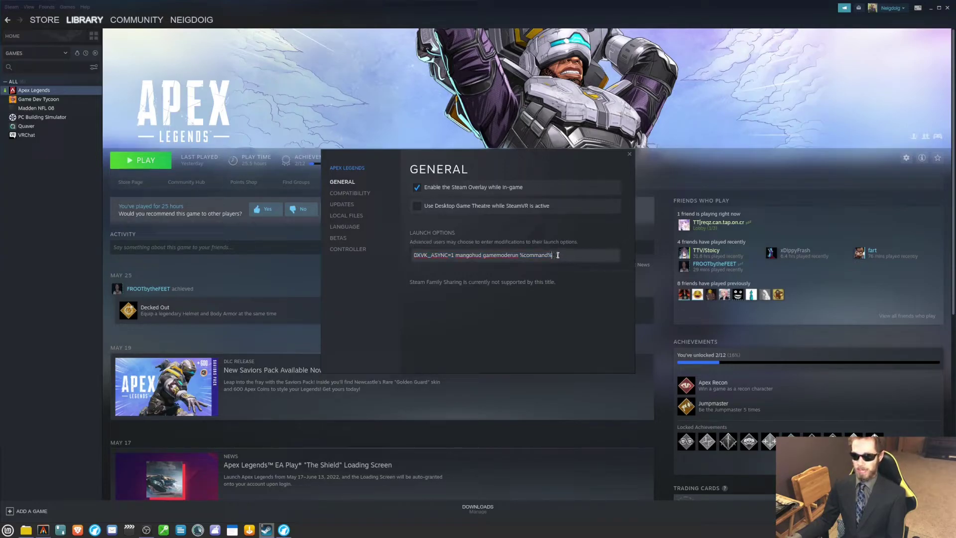
pyautogui.moveTo(413, 255); pyautogui.dragTo(452, 256)
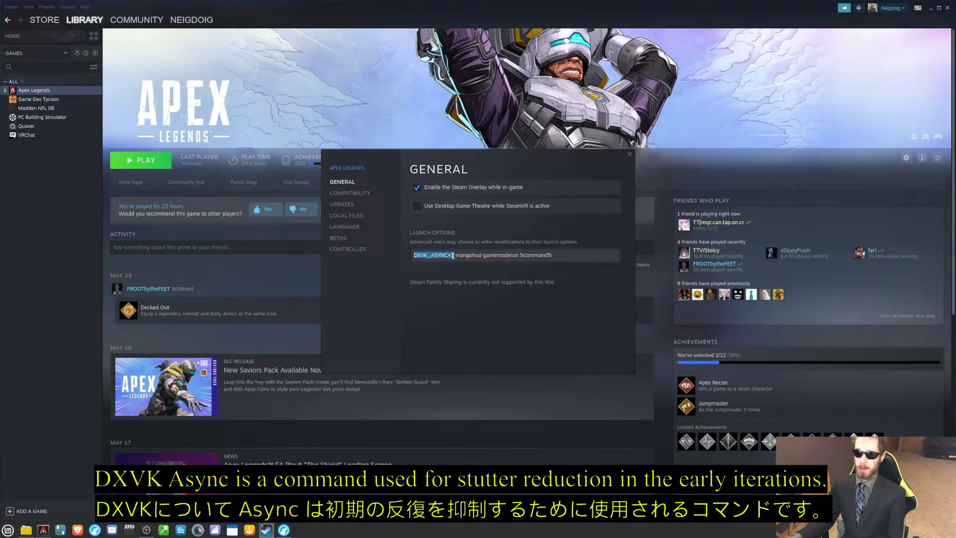
pyautogui.moveTo(454, 255); pyautogui.dragTo(482, 254)
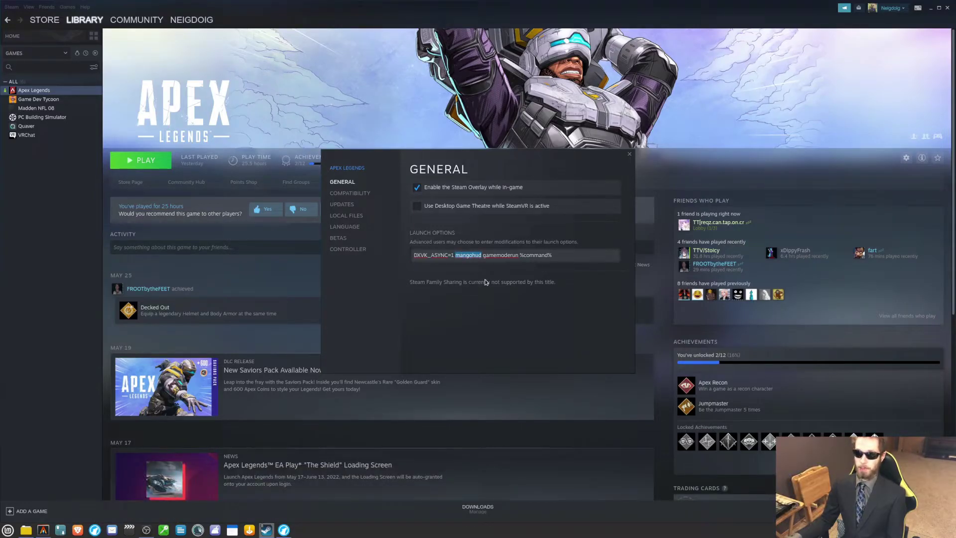
pyautogui.click(485, 256)
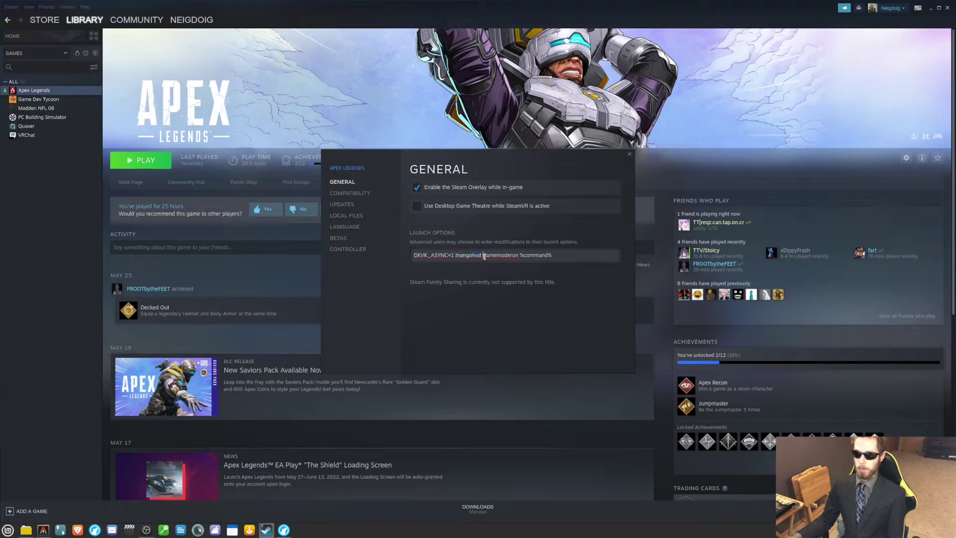
pyautogui.moveTo(484, 255); pyautogui.dragTo(518, 256)
pyautogui.click(519, 257)
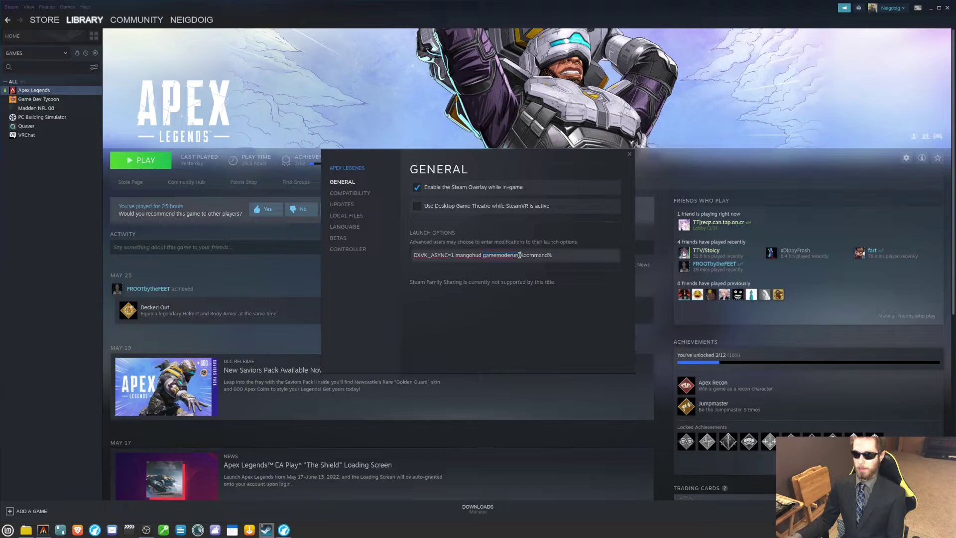
pyautogui.moveTo(520, 255); pyautogui.dragTo(554, 258)
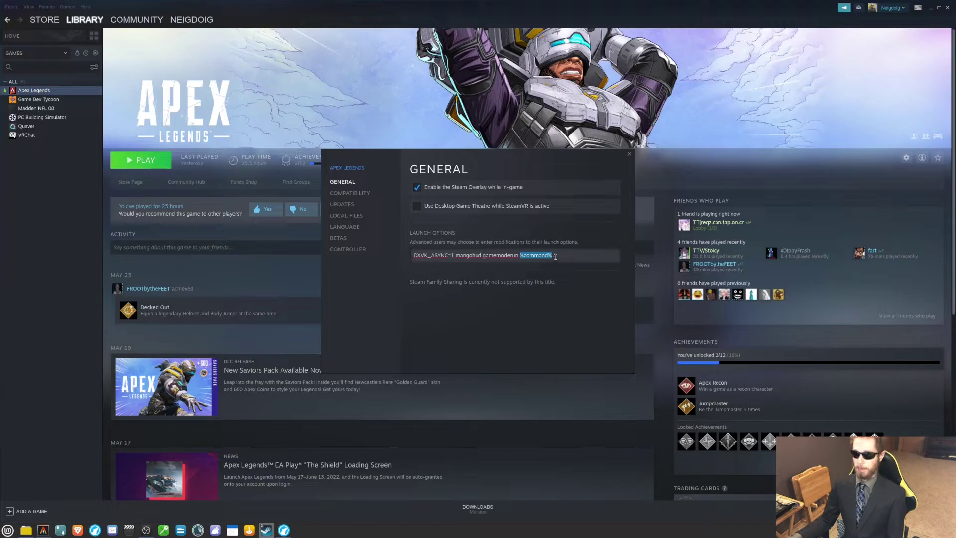
pyautogui.click(556, 257)
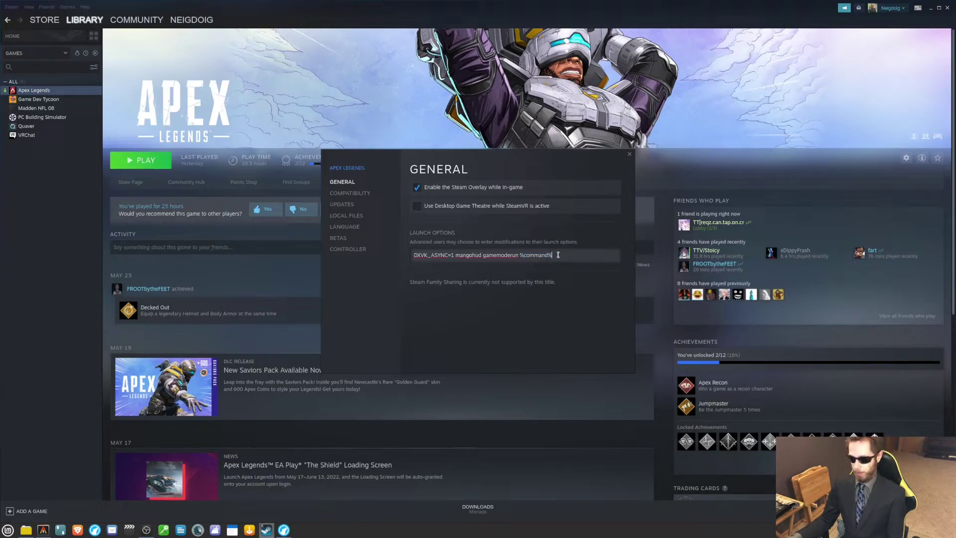
pyautogui.click(360, 193)
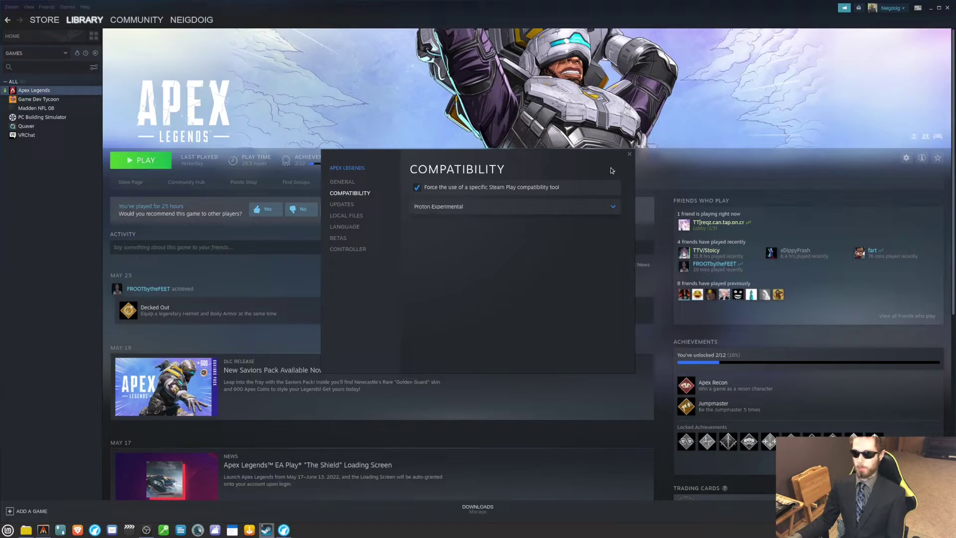
pyautogui.click(630, 153)
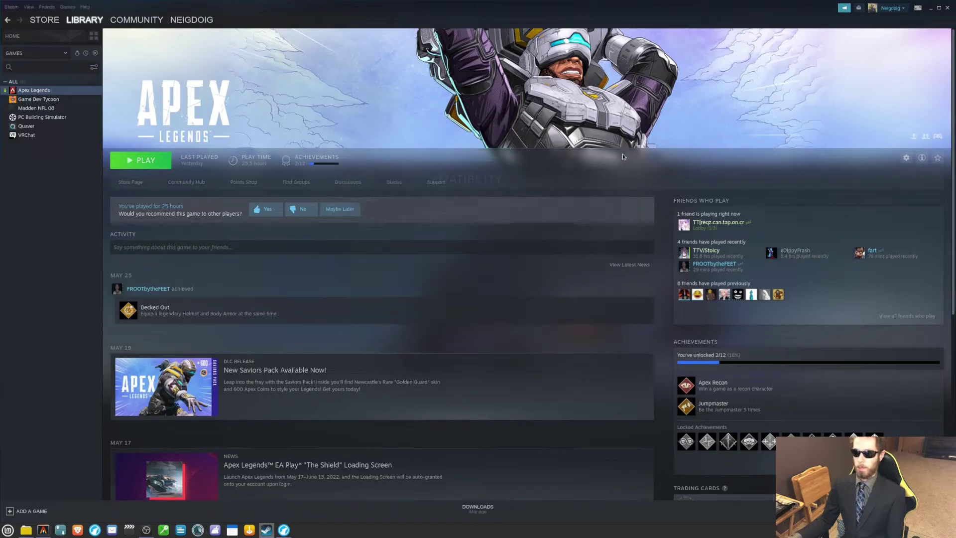
# - Include tools alongside games in the library list
pyautogui.click(55, 53)
pyautogui.click(55, 84)
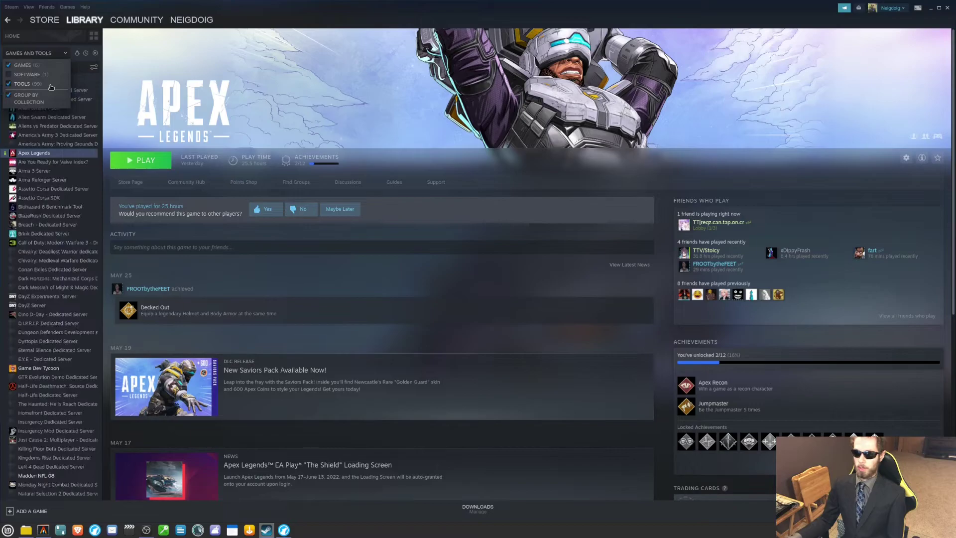
pyautogui.click(56, 53)
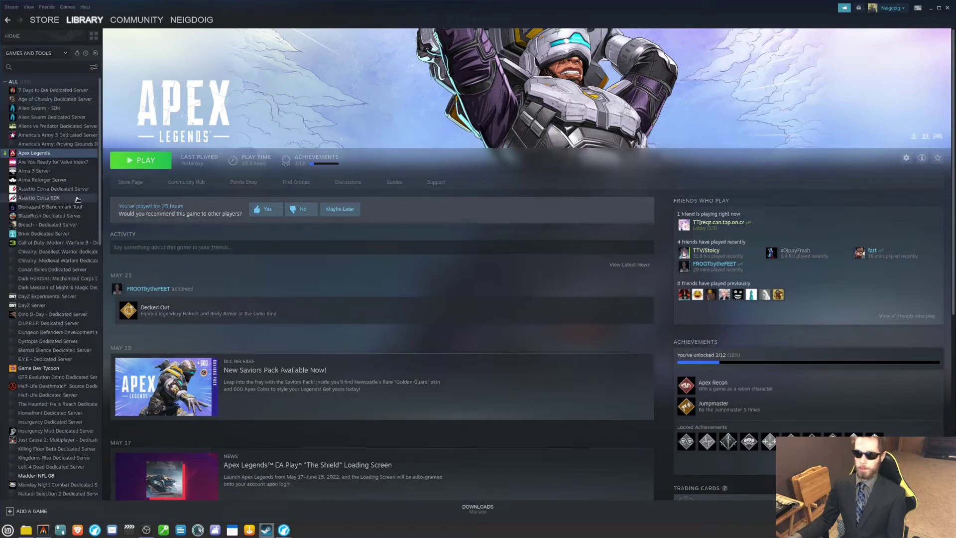
pyautogui.click(52, 53)
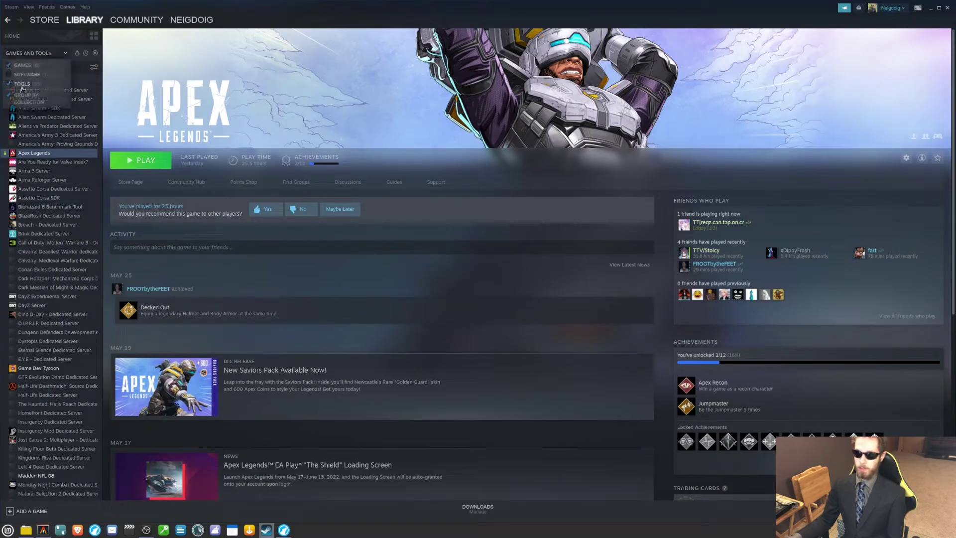
pyautogui.click(56, 53)
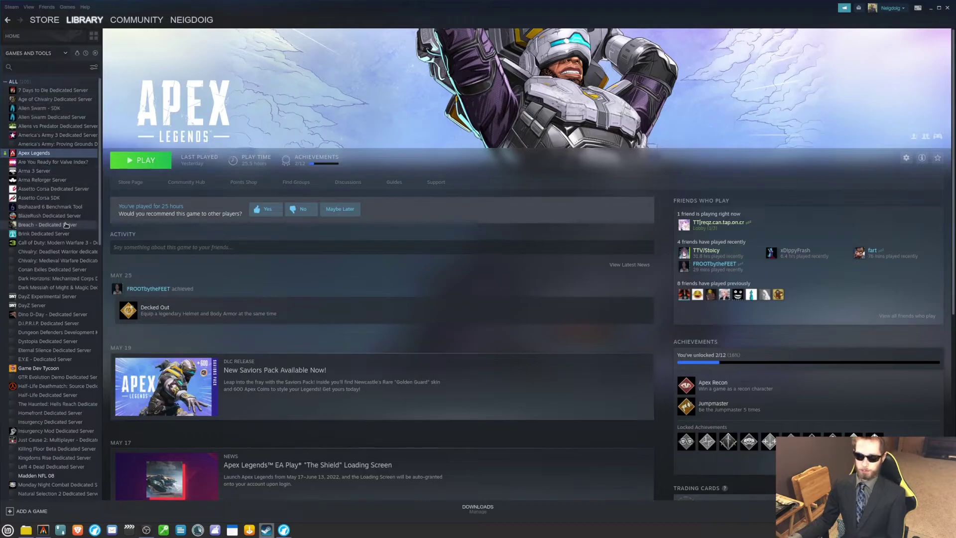
# - Examine the available beta branches in Proton Experimental's properties, leaving the selection as it is
pyautogui.scroll(-3, 64, 226)
pyautogui.scroll(-4, 64, 227)
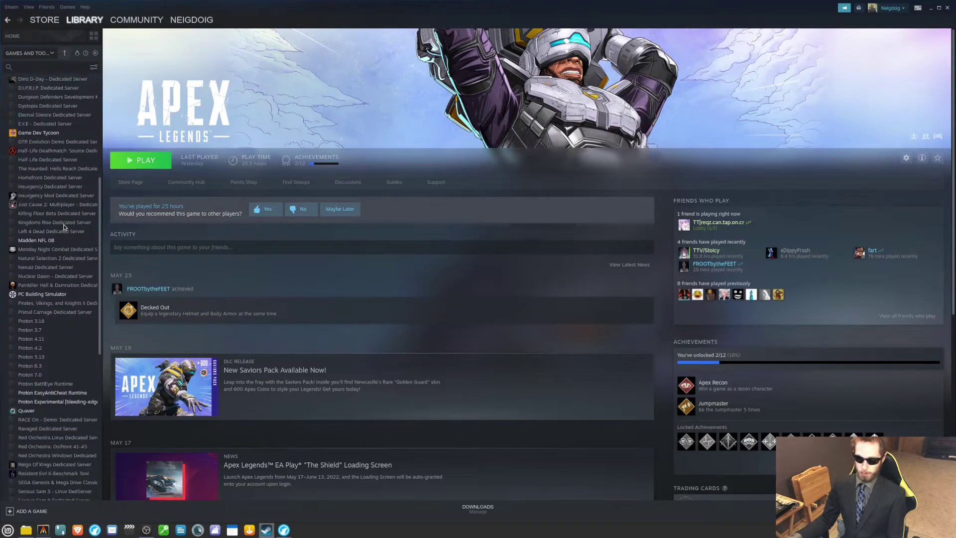
pyautogui.click(55, 336)
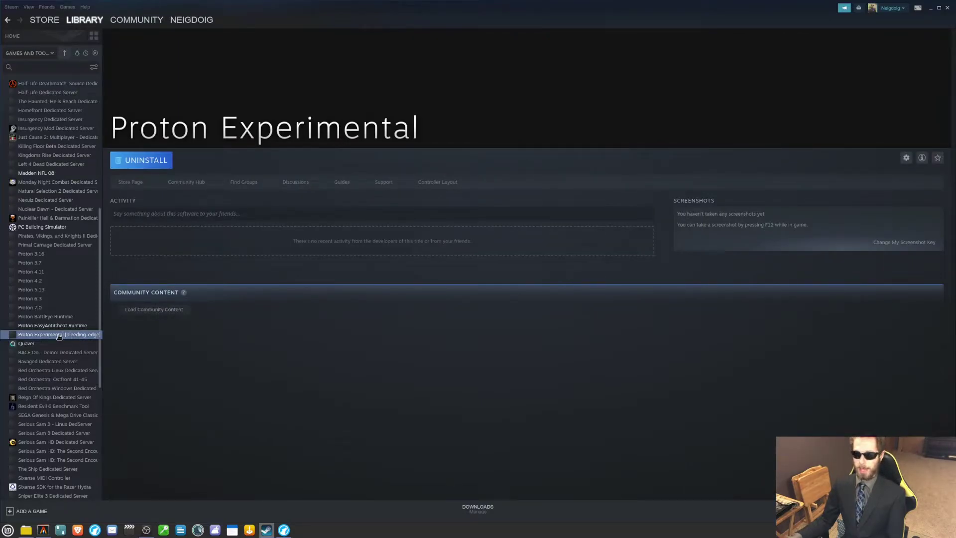
pyautogui.rightClick(59, 337)
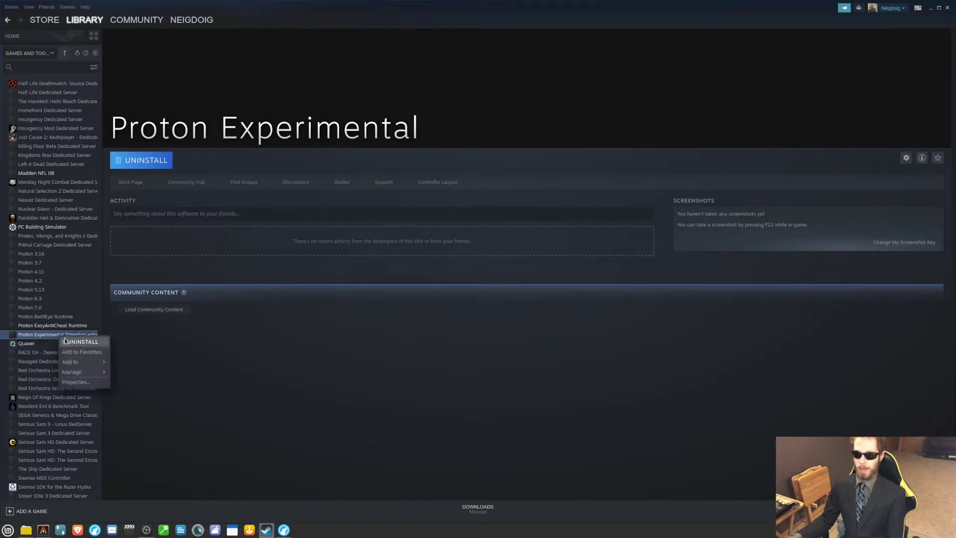
pyautogui.click(75, 382)
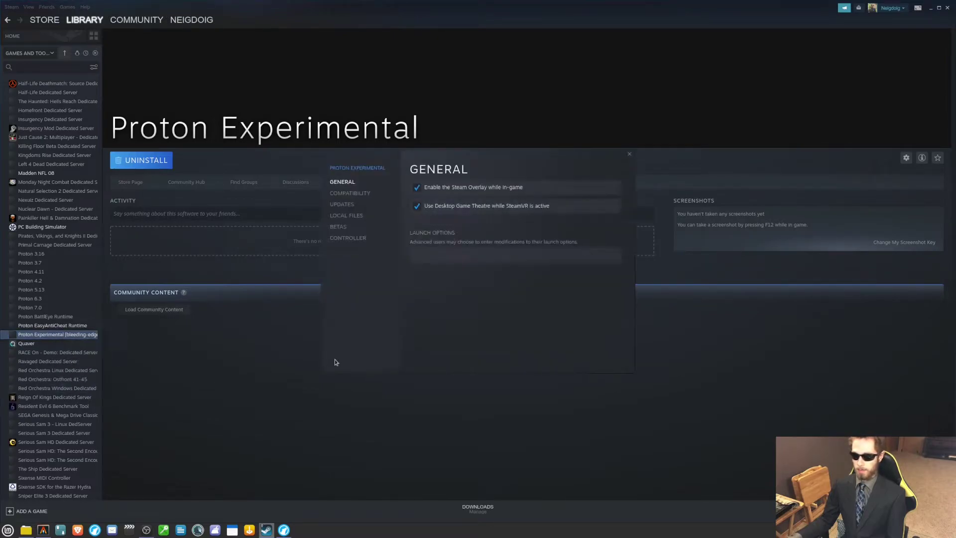
pyautogui.click(339, 227)
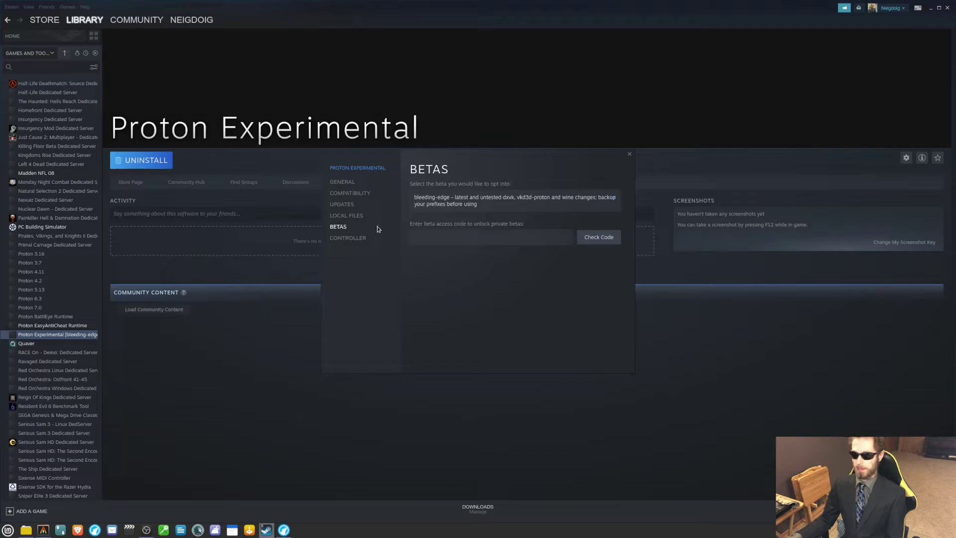
pyautogui.click(442, 197)
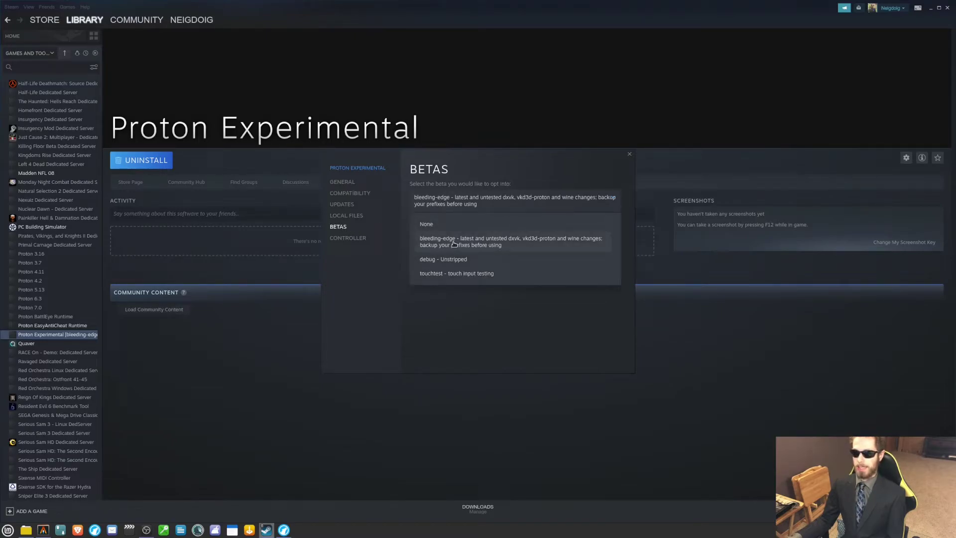
pyautogui.click(459, 201)
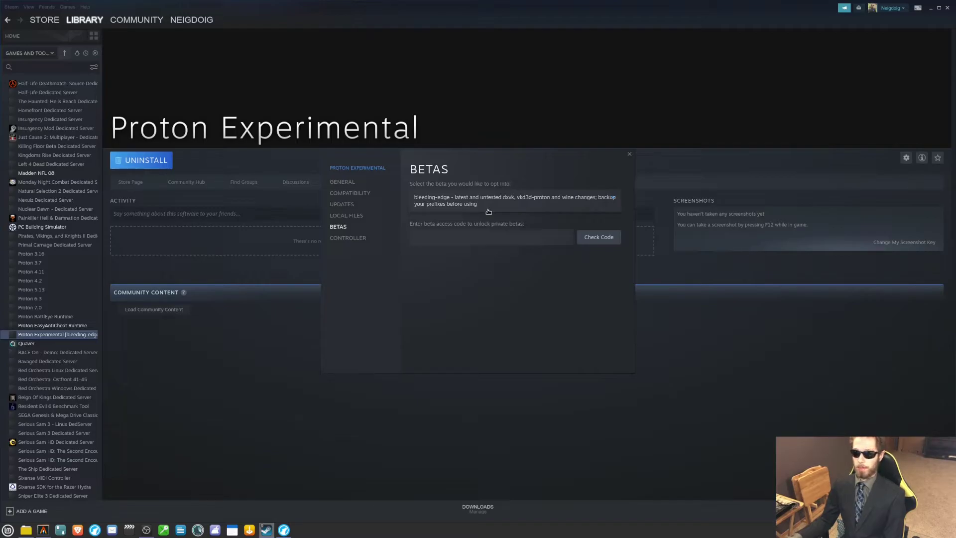
pyautogui.click(630, 154)
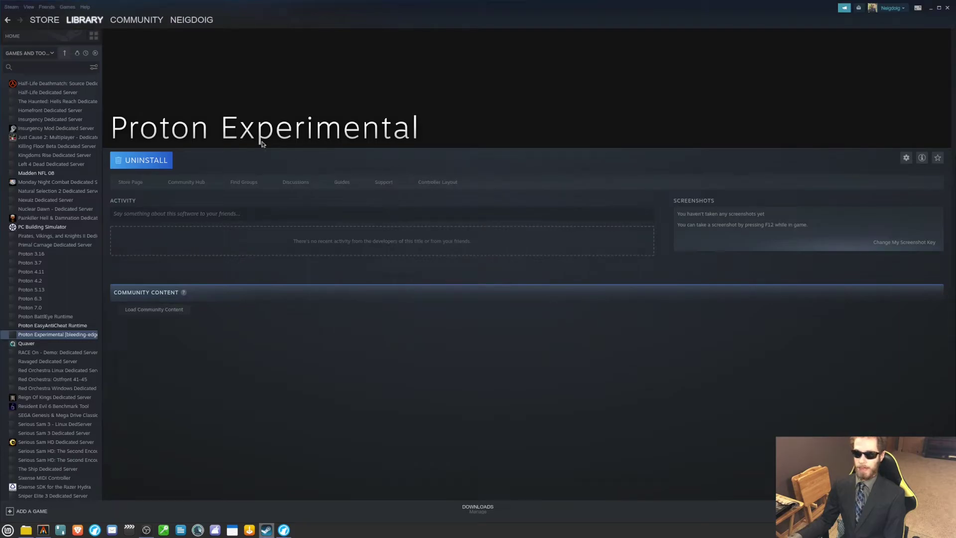
# - Review the Steam Play settings for supported and other titles, including the default compatibility tool
pyautogui.click(11, 7)
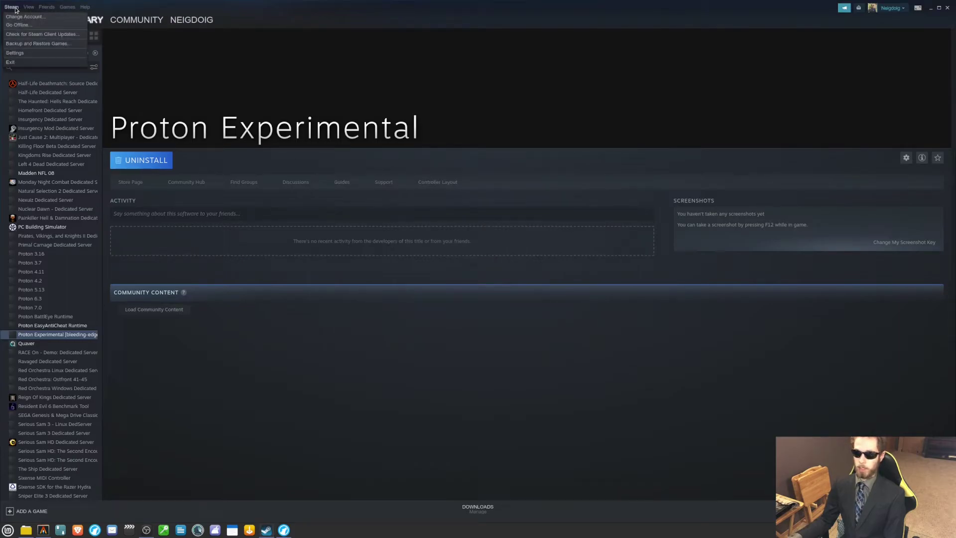
pyautogui.click(15, 51)
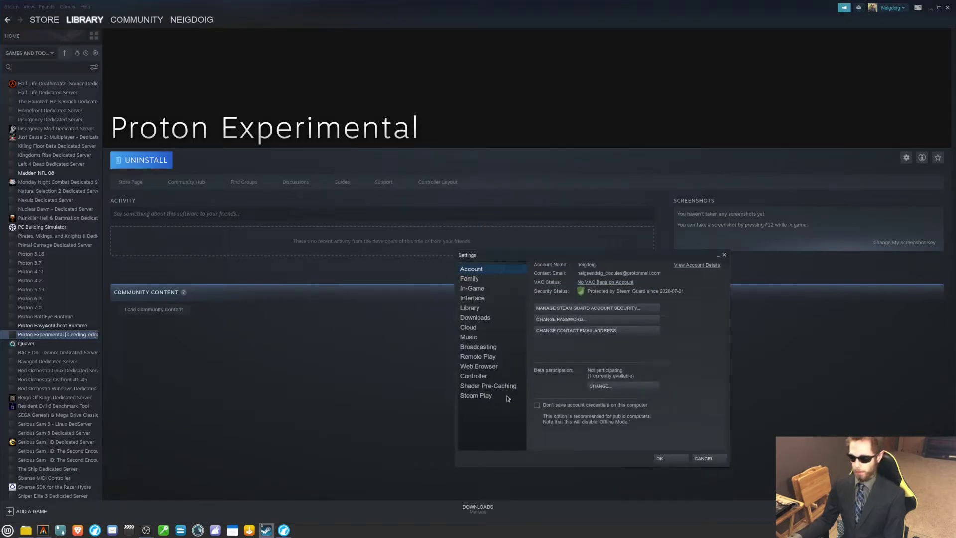
pyautogui.click(490, 397)
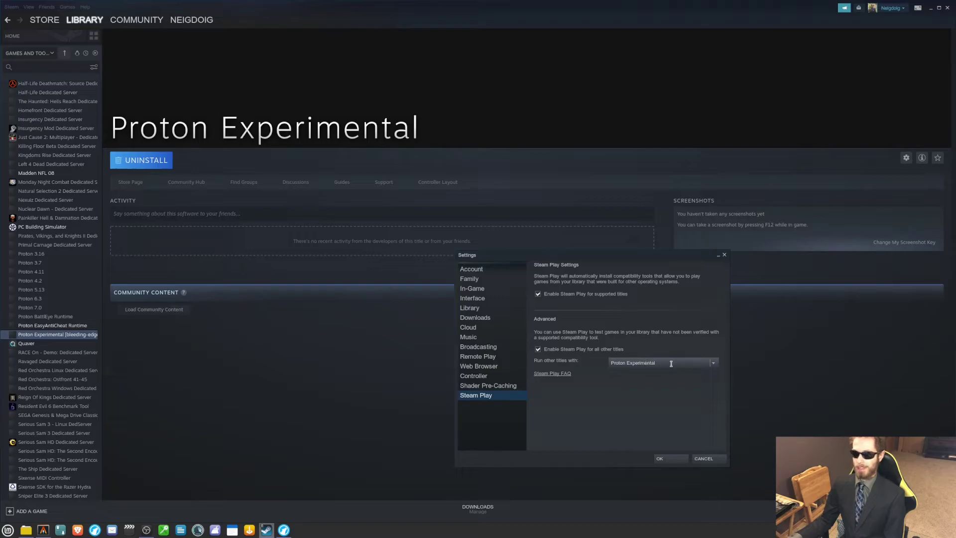
pyautogui.click(667, 458)
# - Return to the Apex Legends library page and remove tools from the library list
pyautogui.scroll(6, 74, 363)
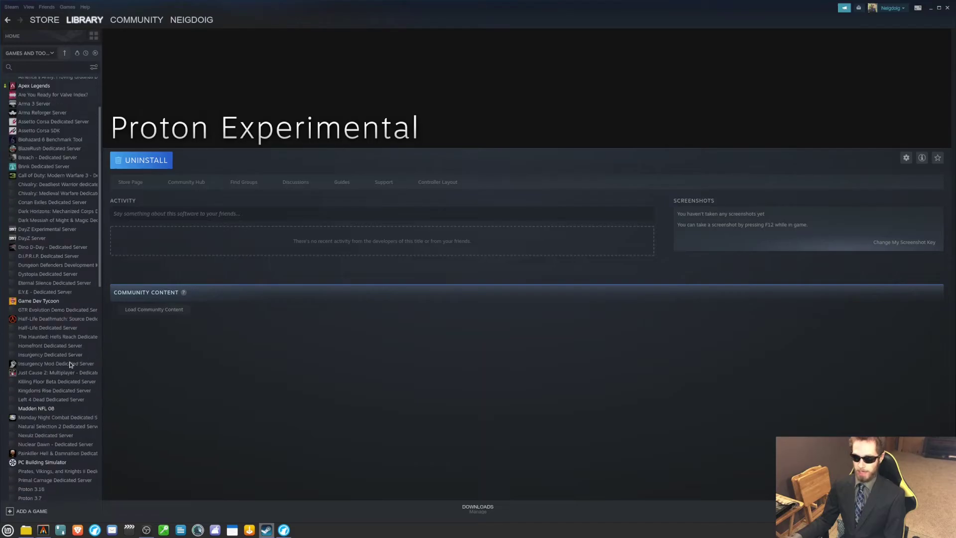
pyautogui.click(57, 153)
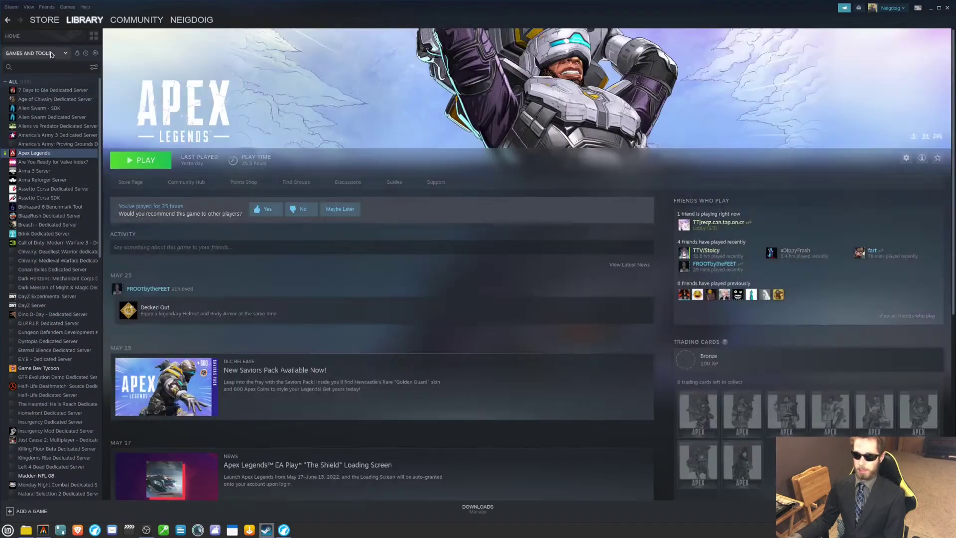
pyautogui.click(51, 53)
pyautogui.click(34, 89)
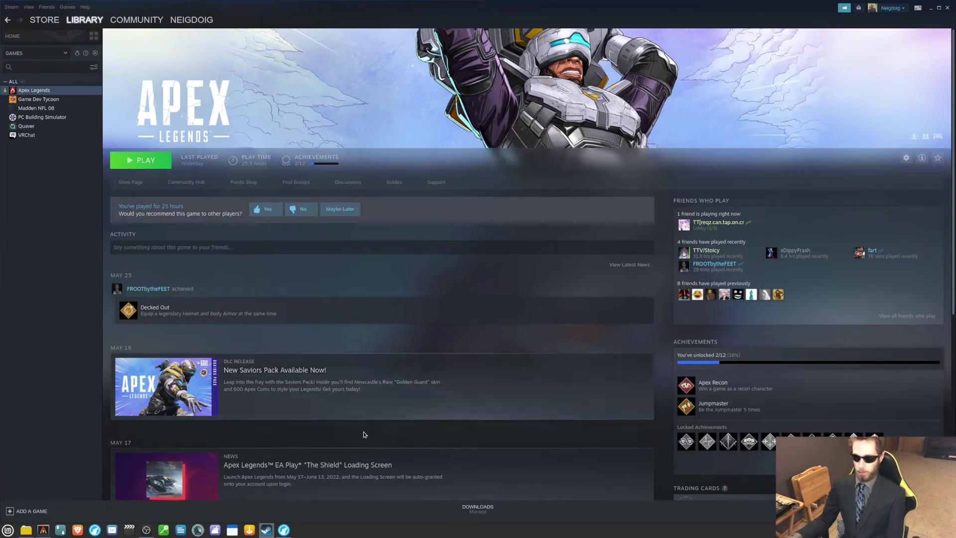
# - Switch to LibreWolf and view the beginning of the Reddit post about the DXVK state cache for fixing Apex Legends stutter
pyautogui.click(283, 530)
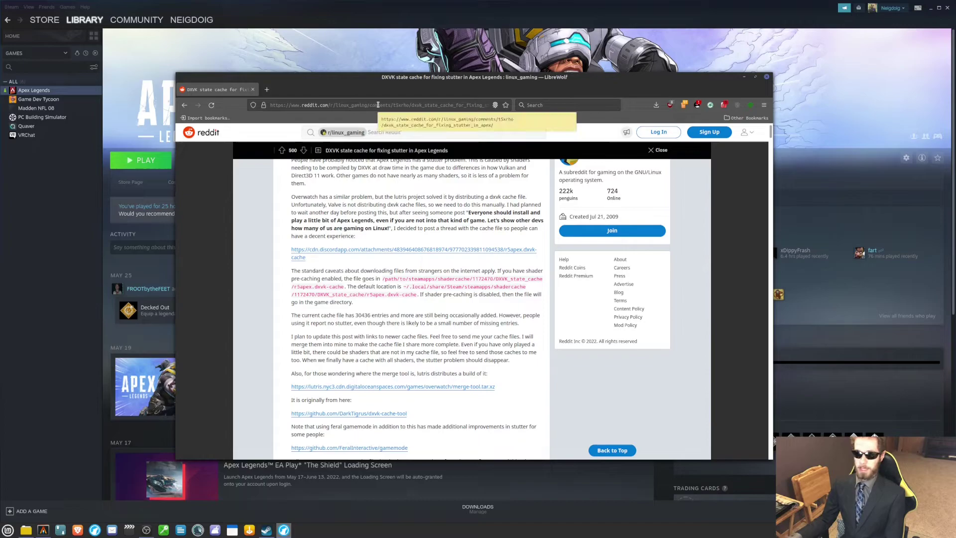
pyautogui.scroll(2, 438, 319)
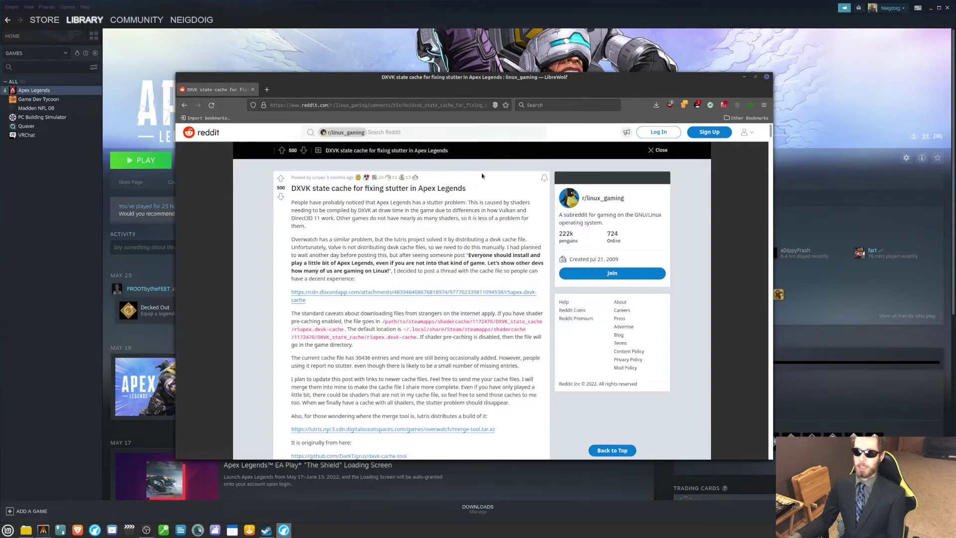
# - Minimize the browser, open the Downloads folder in the file manager and locate r5apex.dxvk-cache
pyautogui.click(744, 78)
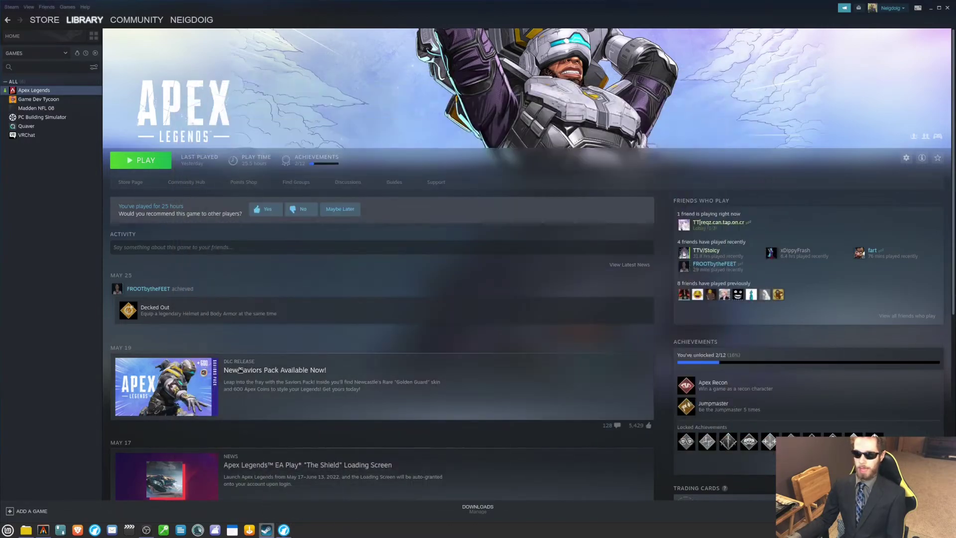
pyautogui.click(26, 531)
pyautogui.click(238, 227)
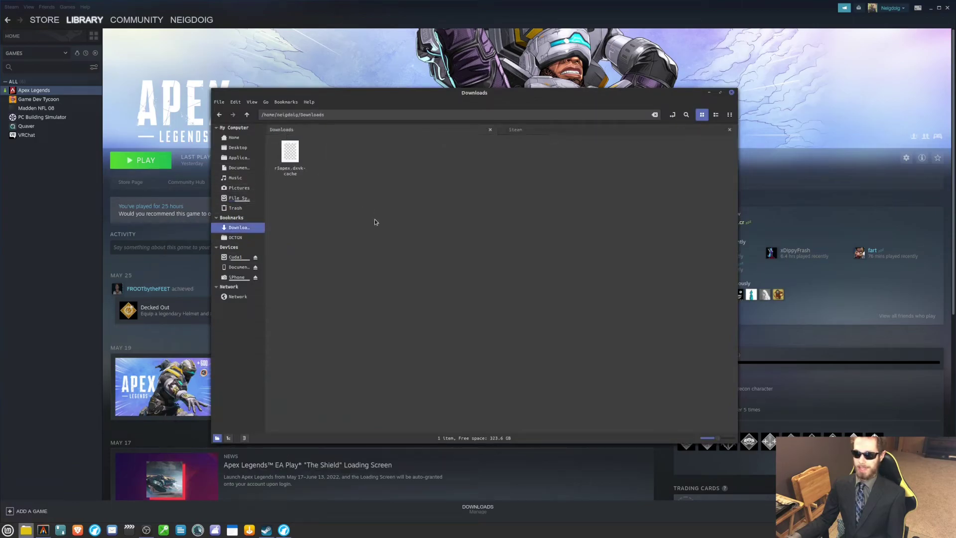
pyautogui.click(290, 155)
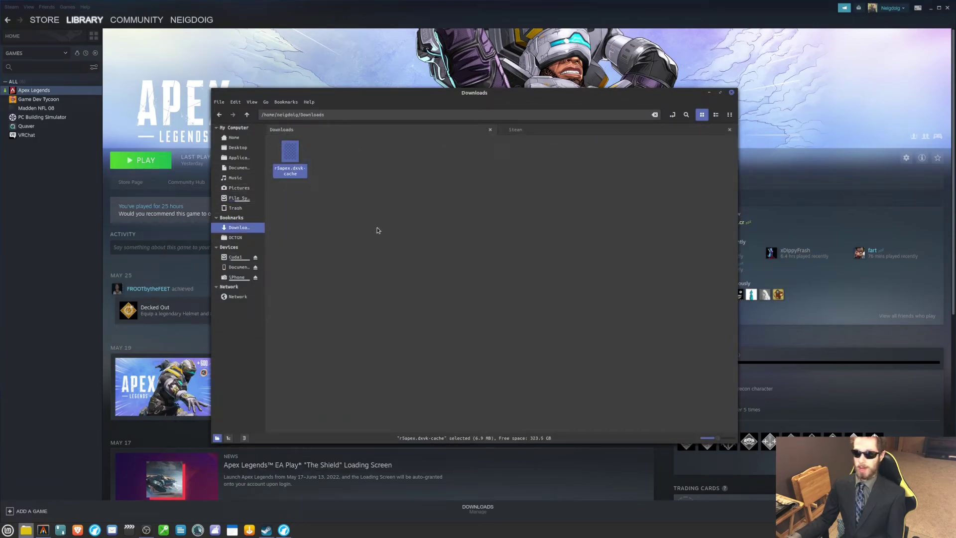
pyautogui.click(376, 214)
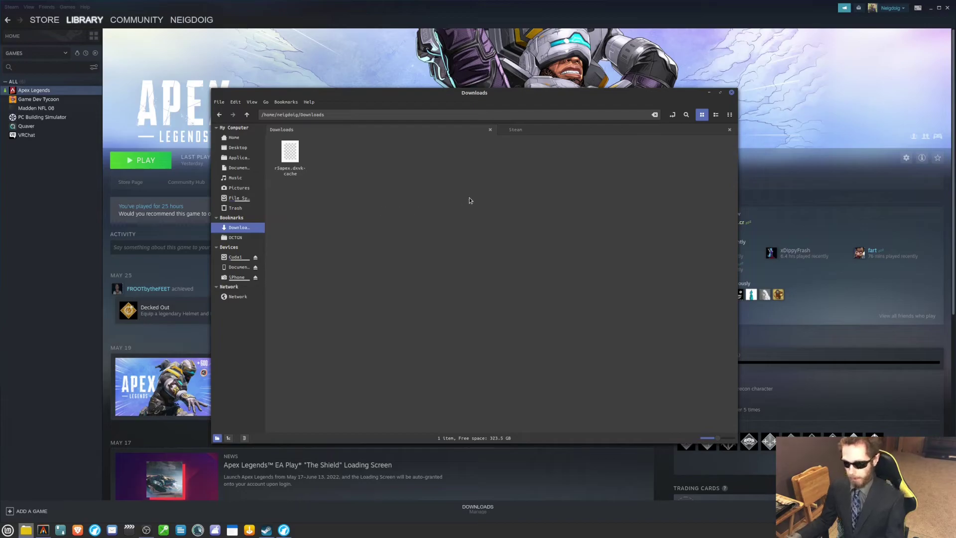
# - Switch to the already open Steam library folder and navigate to steamapps/shadercache/1172470
pyautogui.click(540, 131)
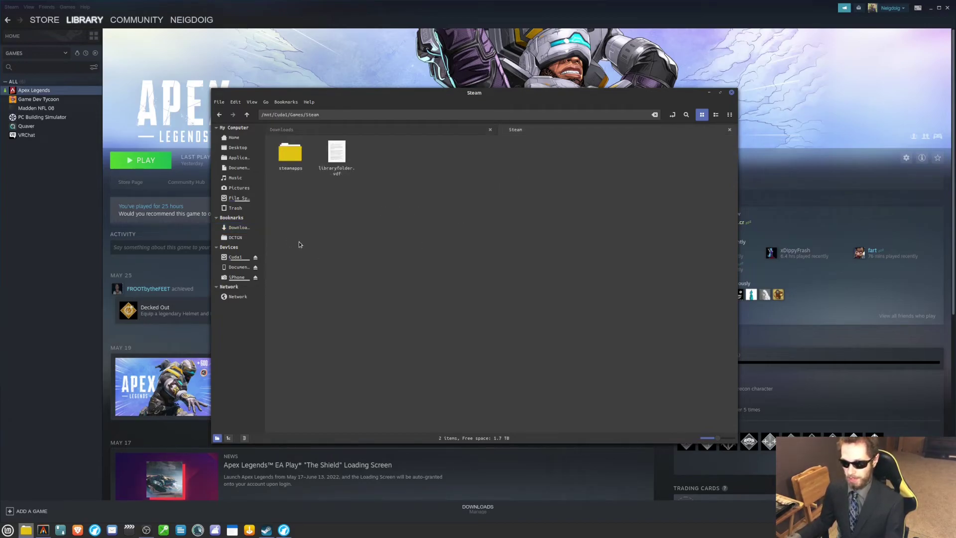
pyautogui.doubleClick(300, 159)
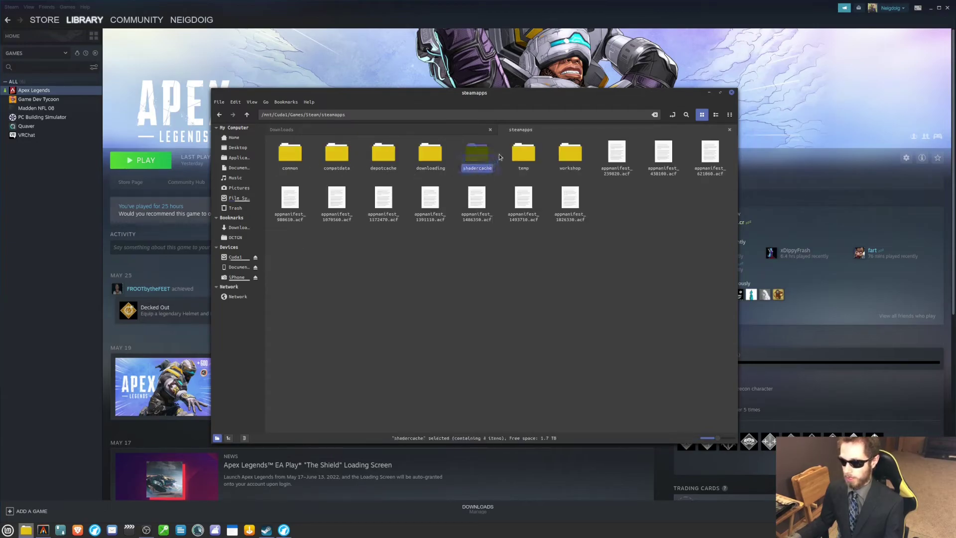
pyautogui.doubleClick(477, 153)
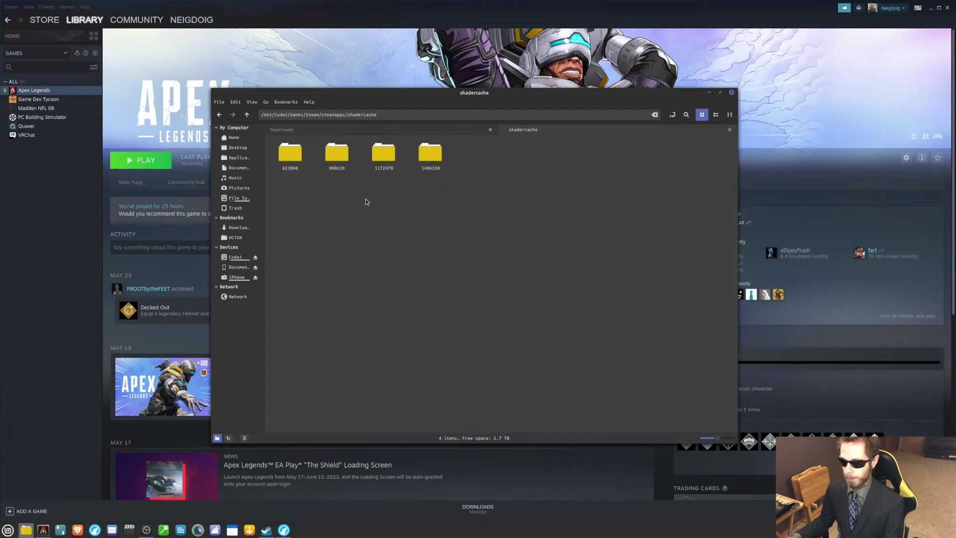
pyautogui.click(384, 156)
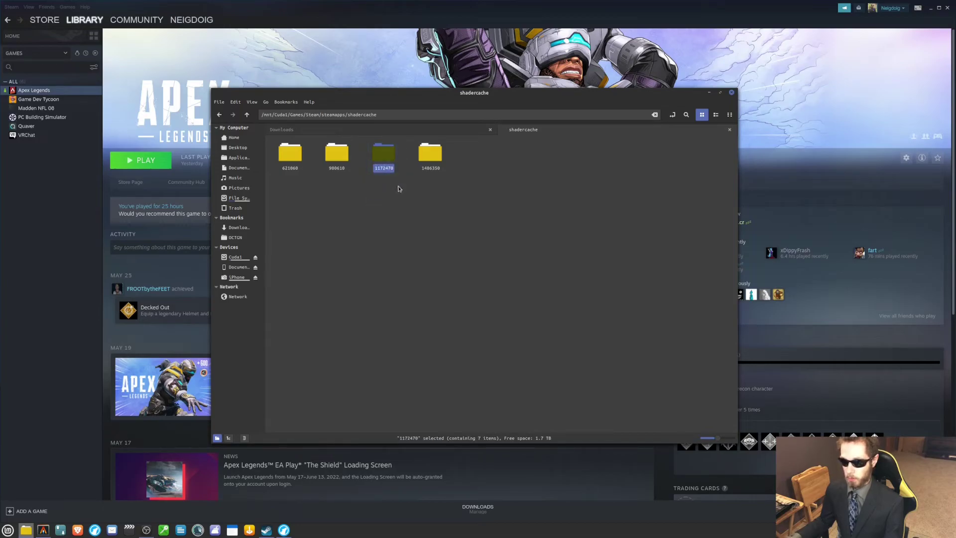
pyautogui.doubleClick(383, 153)
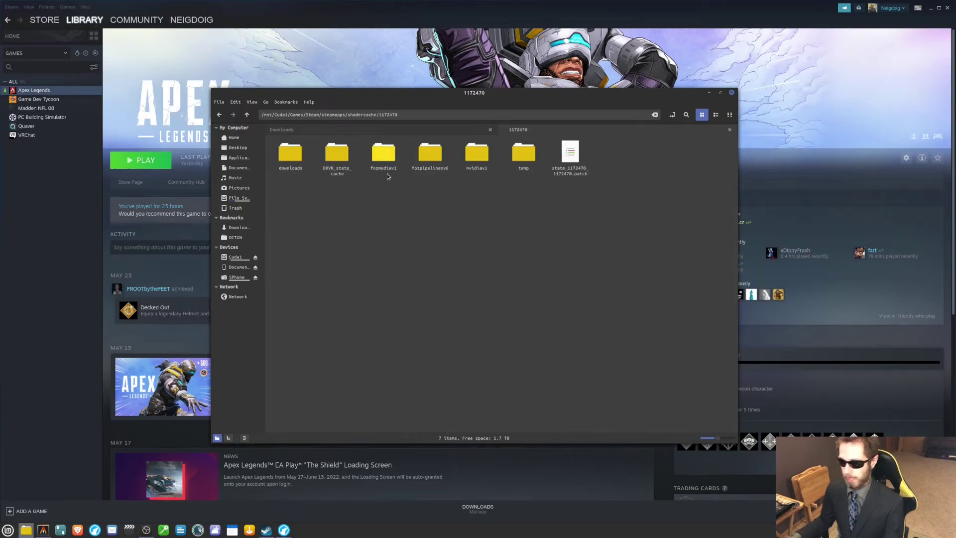
# - Open the DXVK_state_cache folder inside 1172470 and check its existing cache file
pyautogui.moveTo(323, 220); pyautogui.dragTo(351, 154)
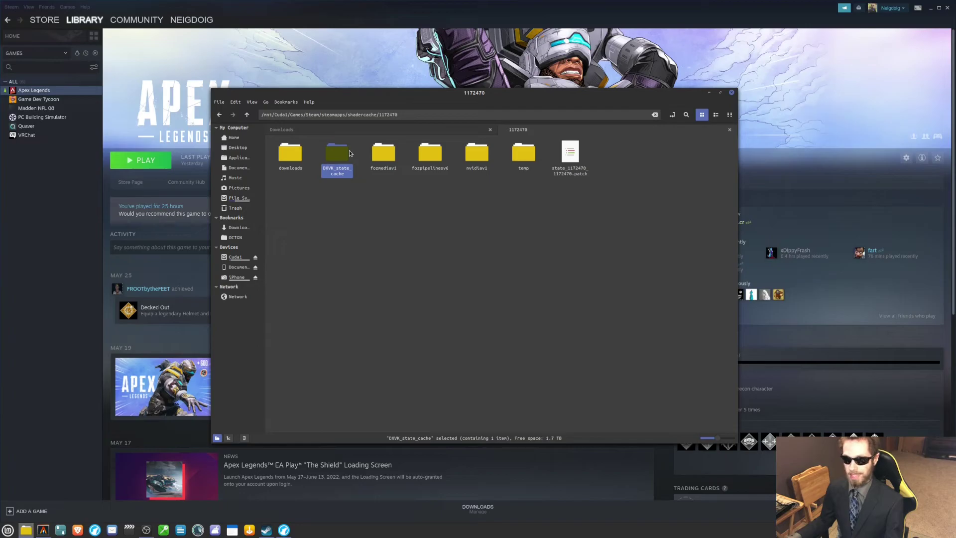
pyautogui.click(353, 212)
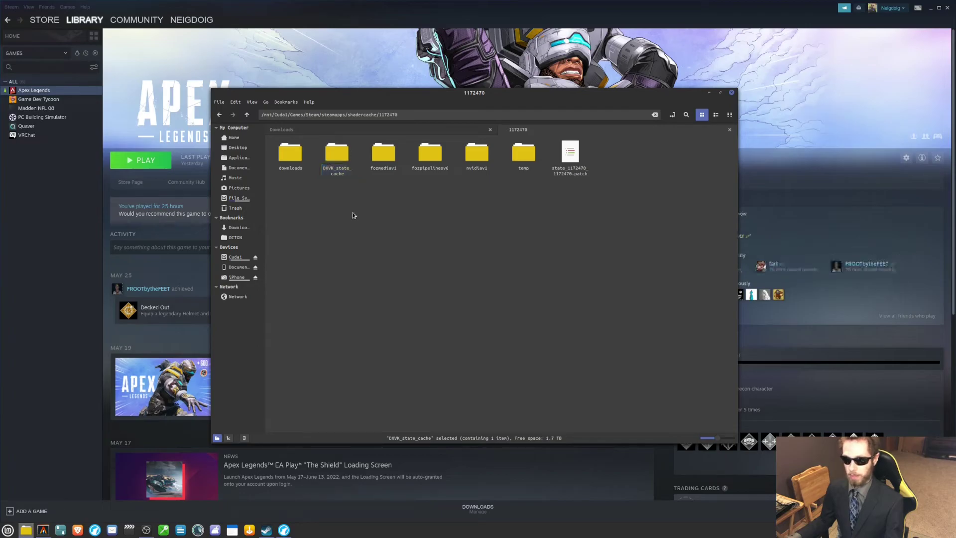
pyautogui.doubleClick(344, 159)
pyautogui.moveTo(389, 234); pyautogui.dragTo(277, 148)
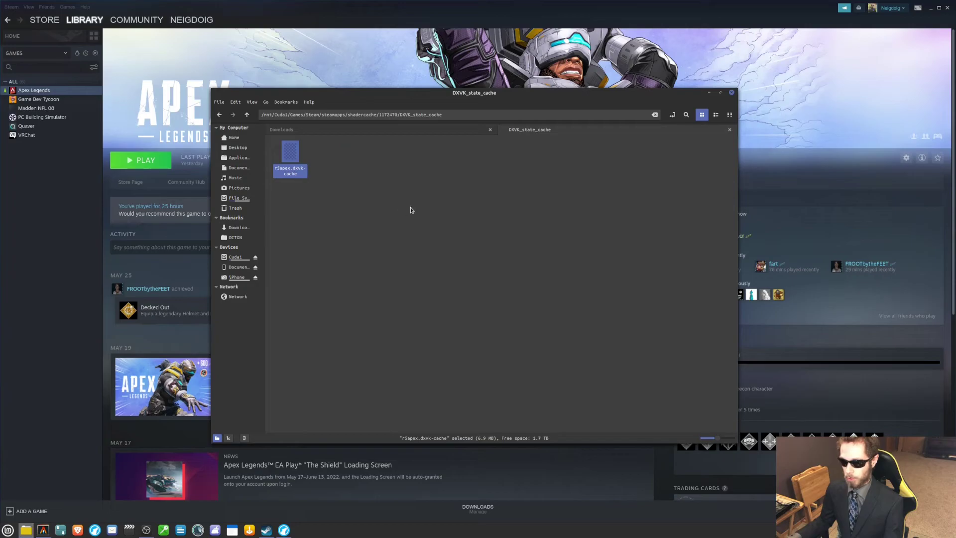
pyautogui.click(370, 175)
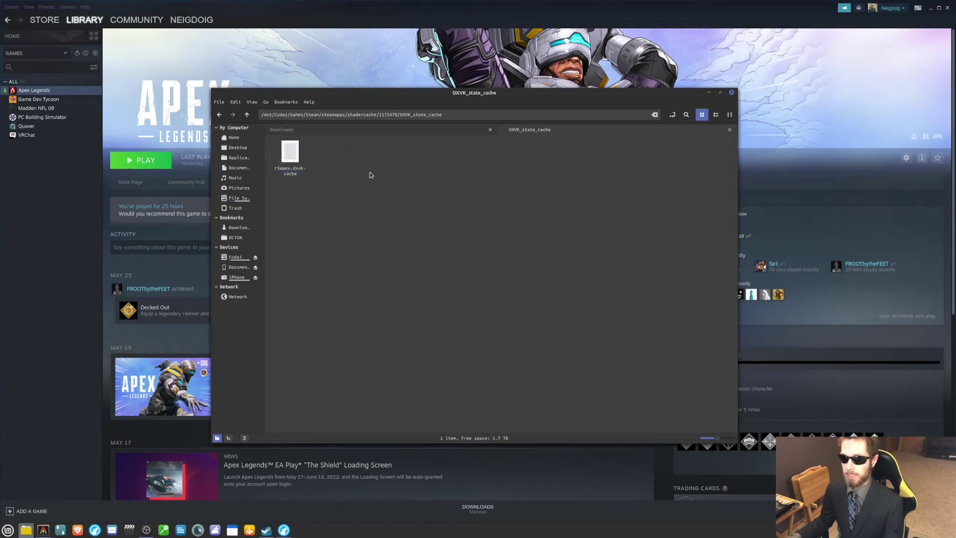
# - Copy r5apex.dxvk-cache from Downloads into the DXVK_state_cache folder, replacing the existing file of the same name
pyautogui.click(367, 129)
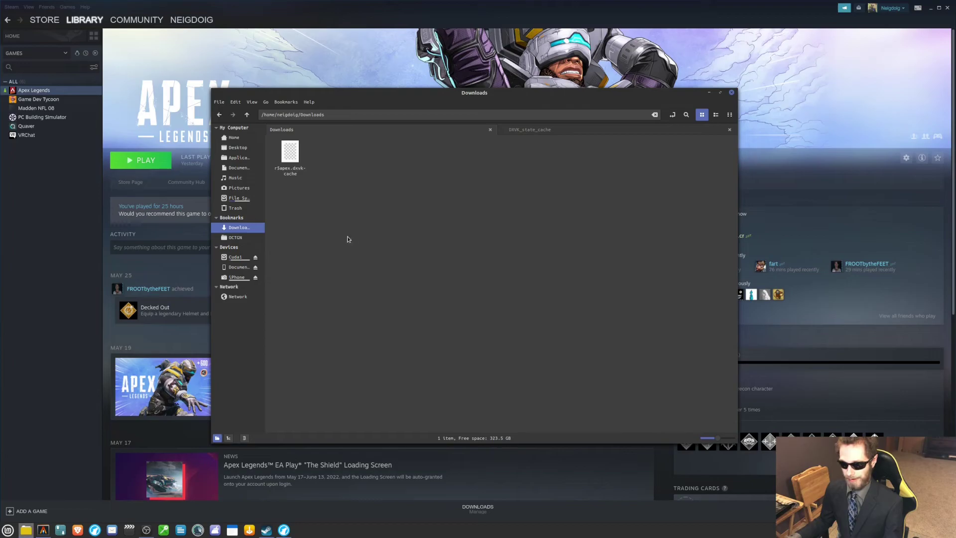
pyautogui.moveTo(348, 239); pyautogui.dragTo(365, 225)
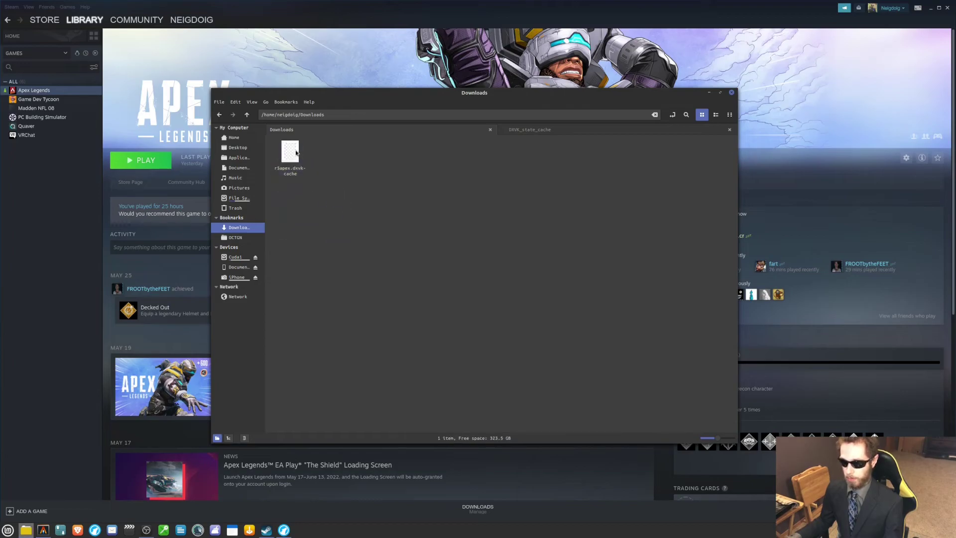
pyautogui.moveTo(294, 152); pyautogui.dragTo(555, 129)
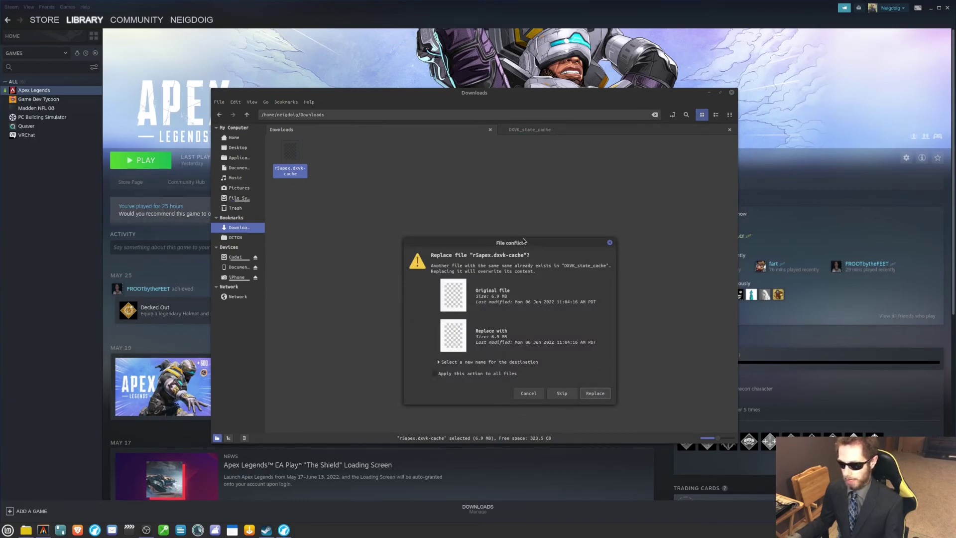
pyautogui.moveTo(528, 243); pyautogui.dragTo(500, 182)
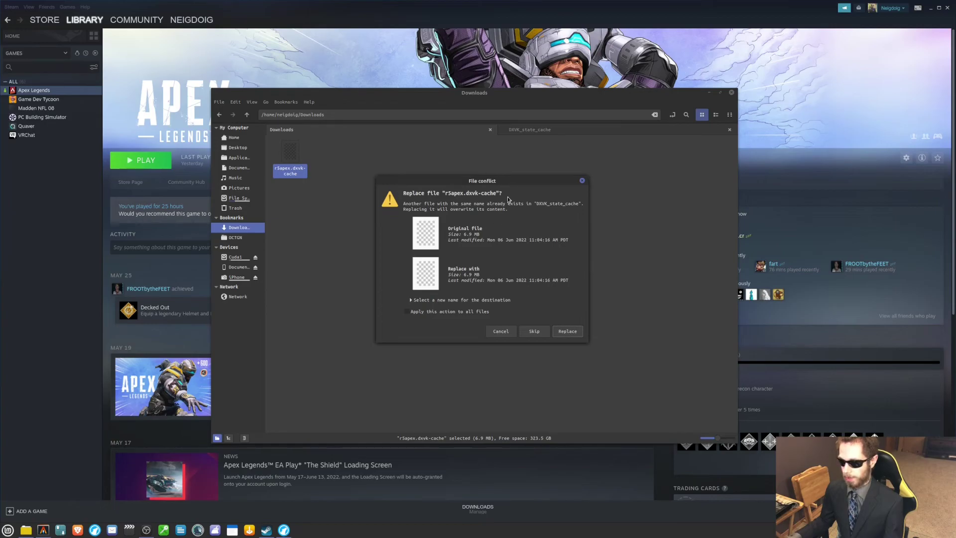
pyautogui.click(570, 332)
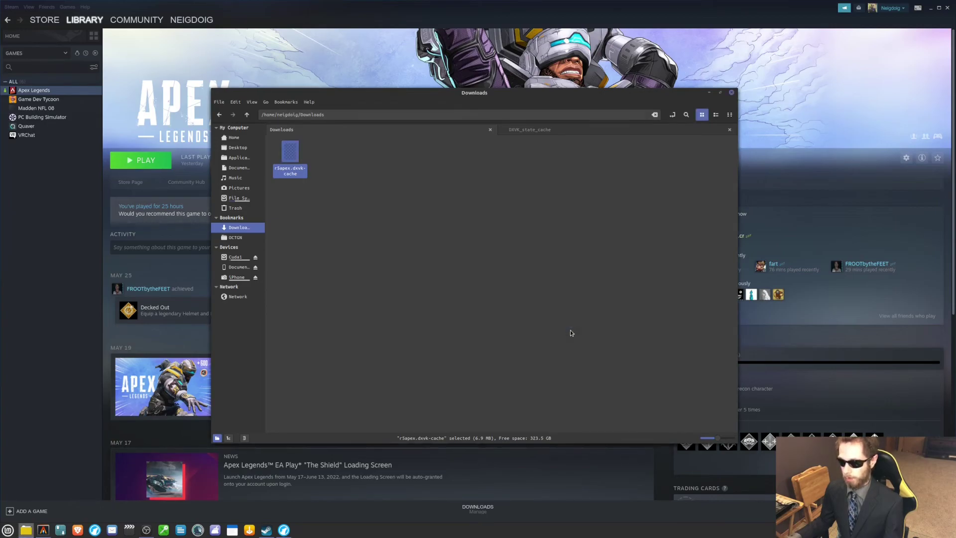
# - Check r5apex.dxvk-cache in the DXVK_state_cache folder and close the file manager
pyautogui.click(551, 130)
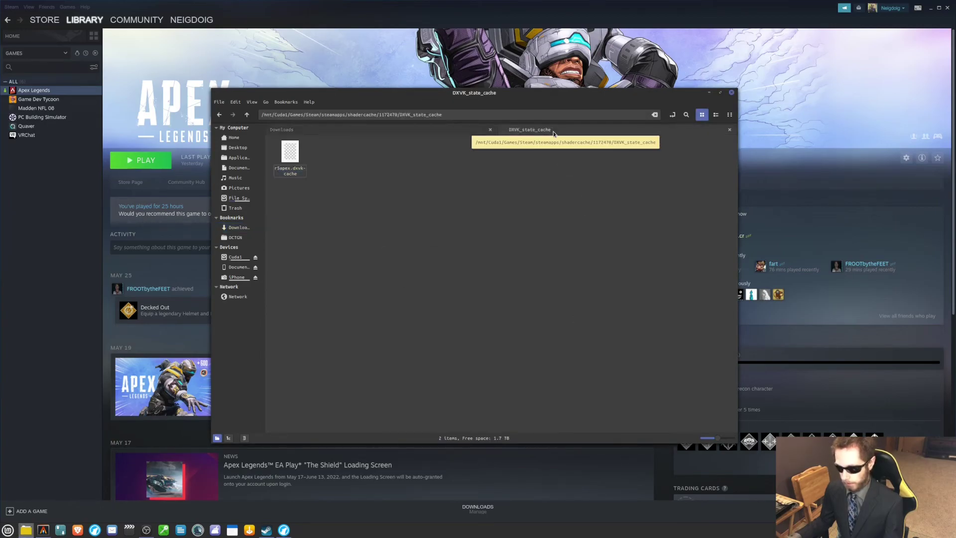
pyautogui.moveTo(291, 214); pyautogui.dragTo(328, 155)
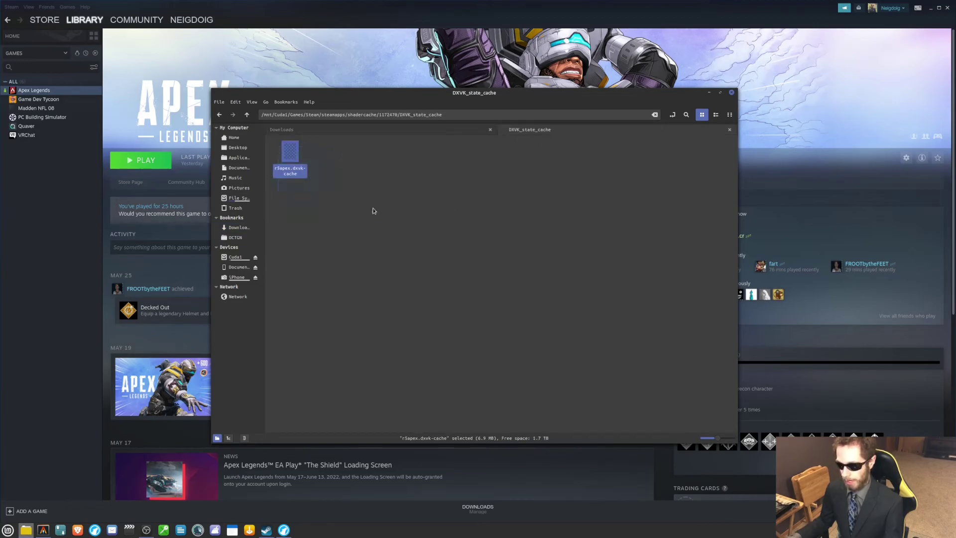
pyautogui.click(385, 217)
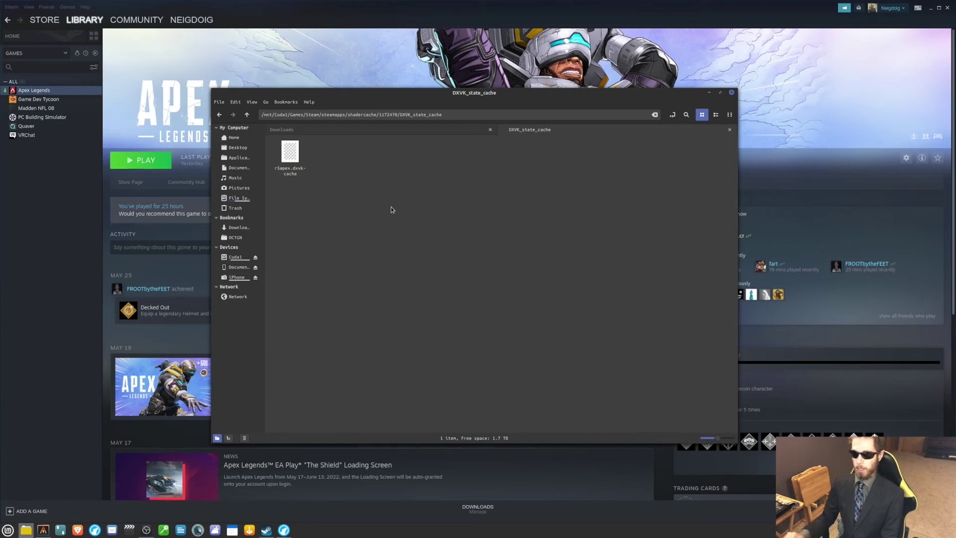
pyautogui.click(732, 93)
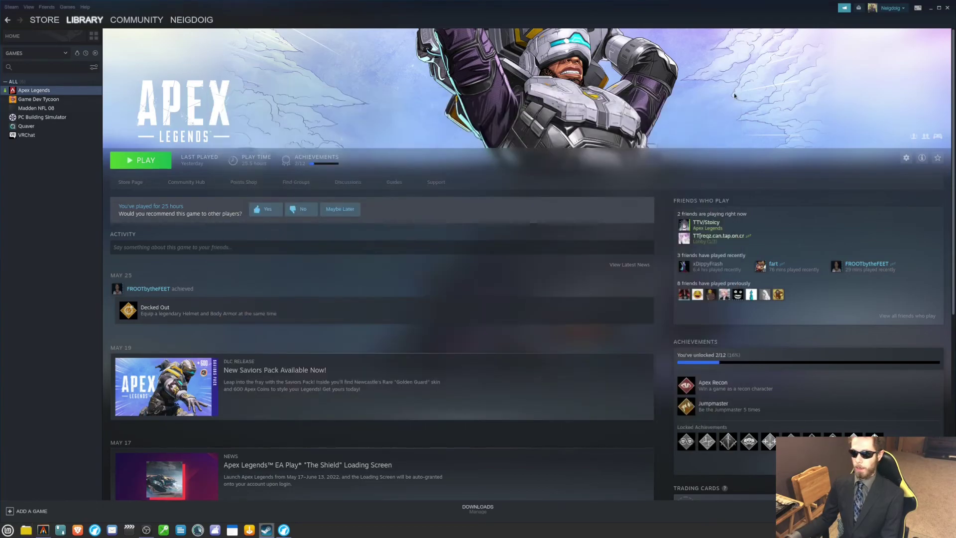